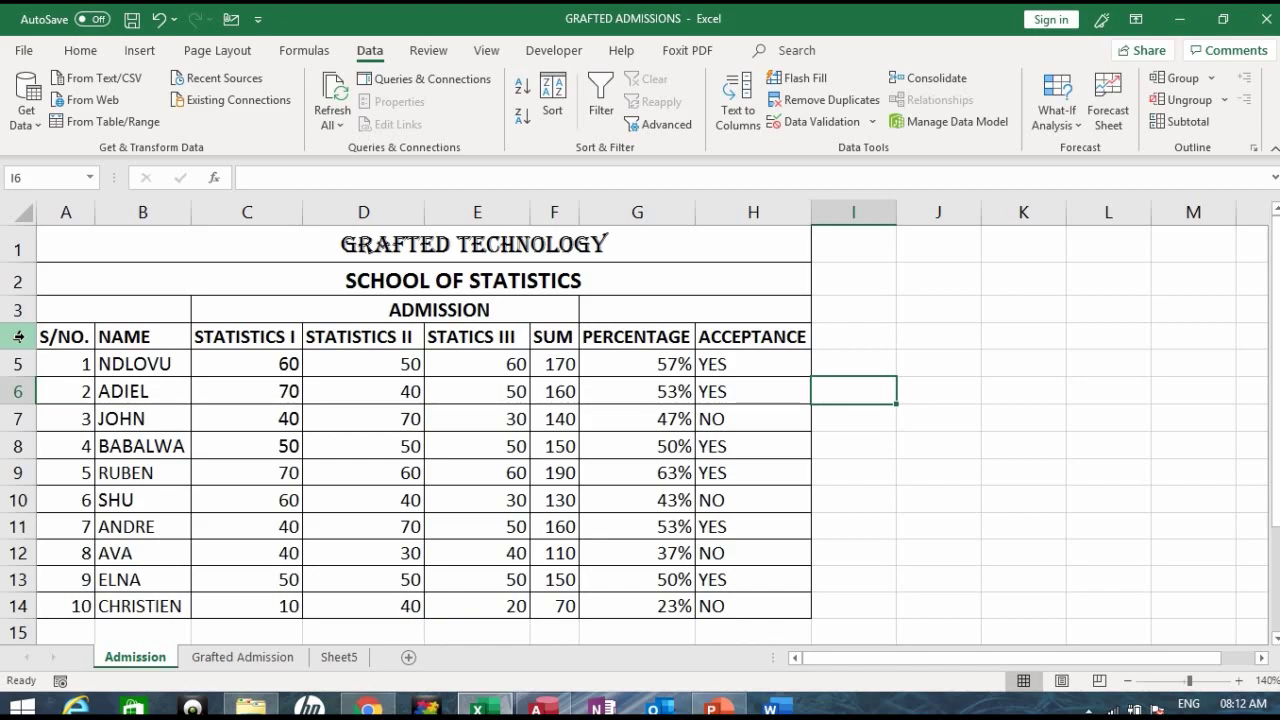
Review the score headers and correct cell E4 from STATICS III to STATISTICS III.
click(18, 337)
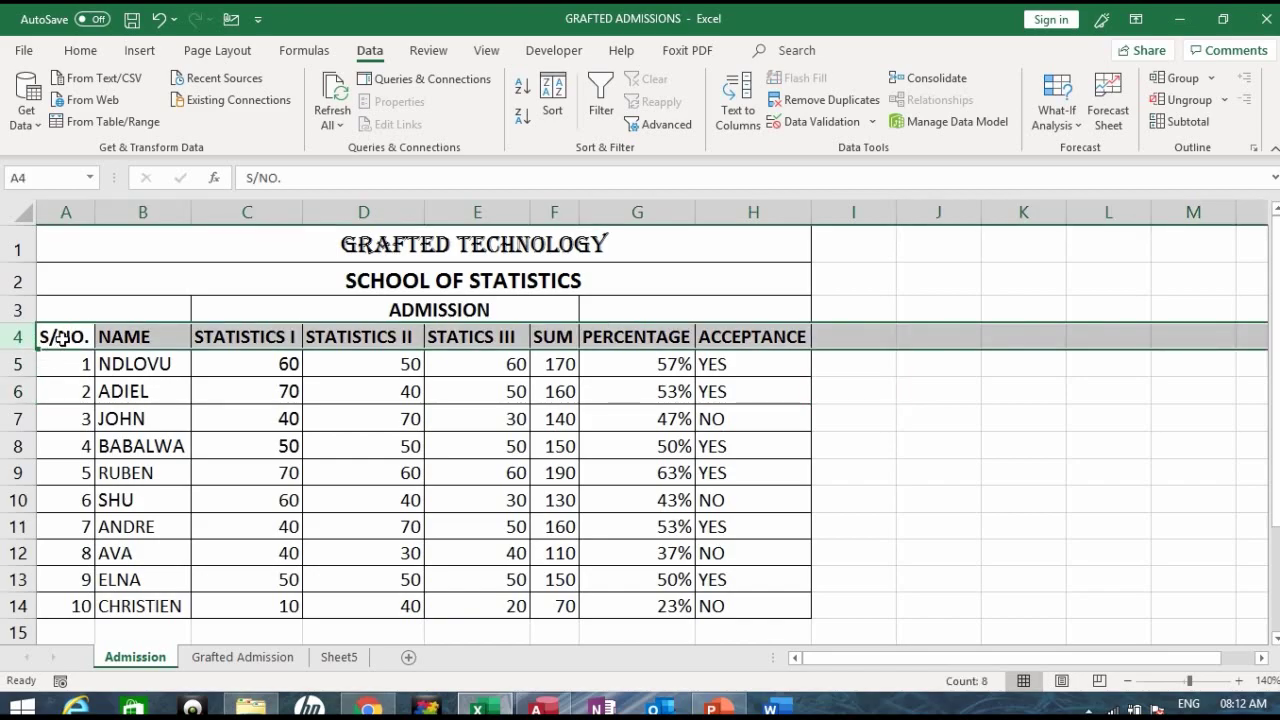
click(134, 337)
click(280, 343)
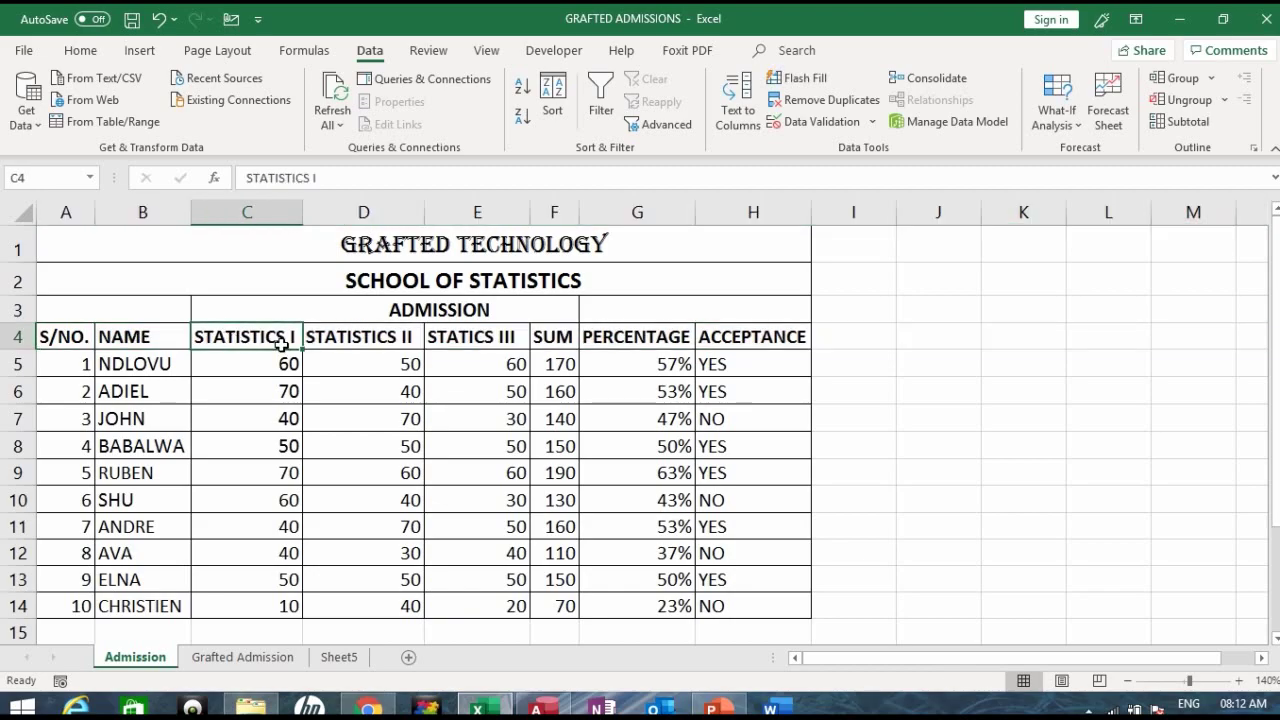
click(353, 339)
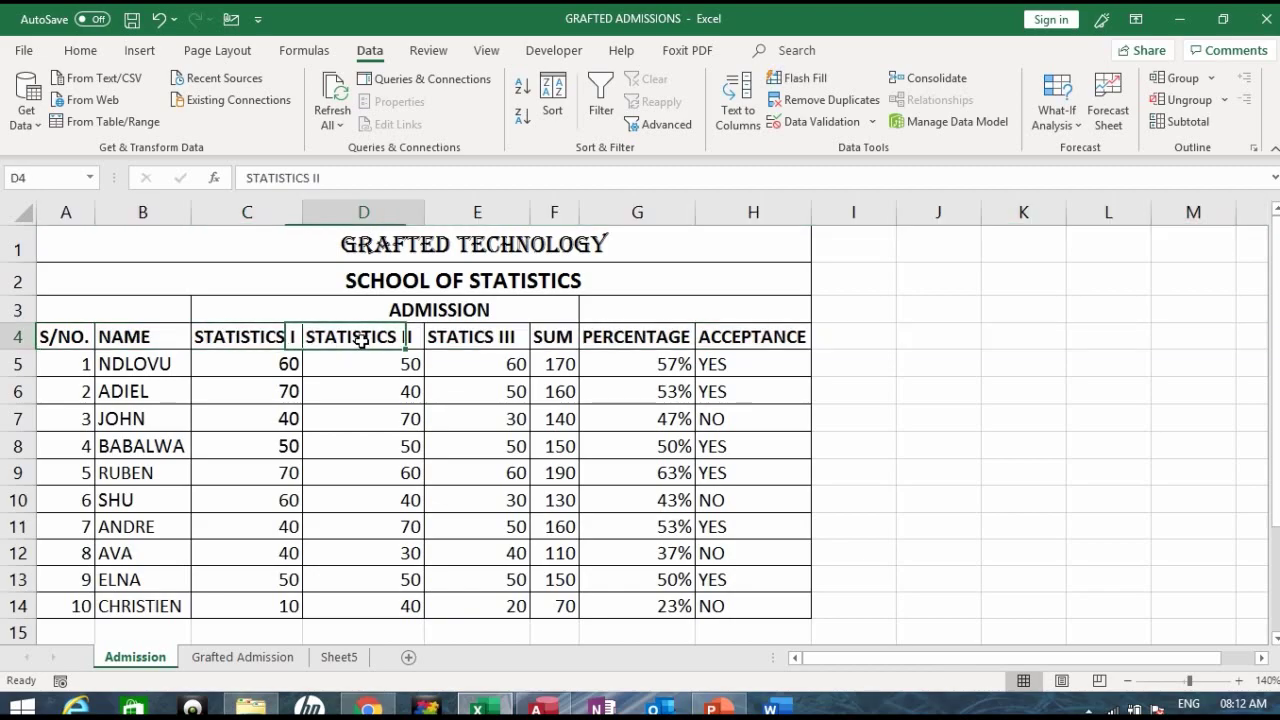
click(456, 339)
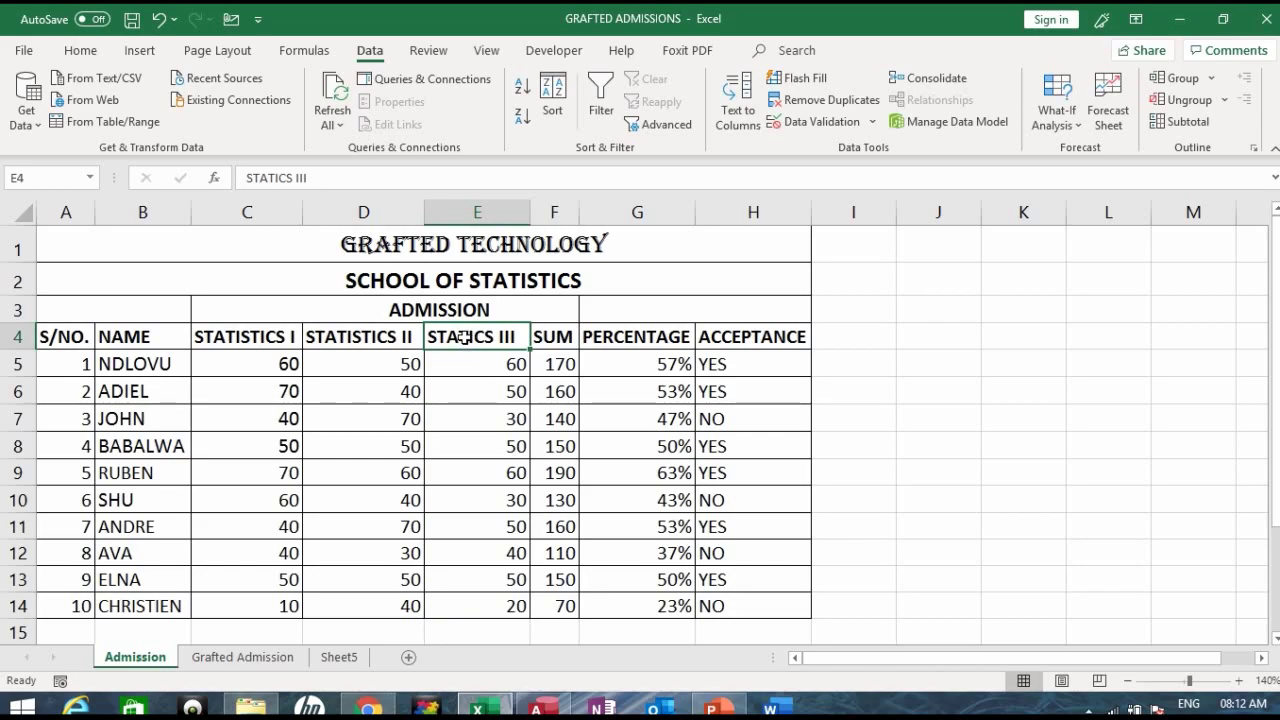
double_click(466, 338)
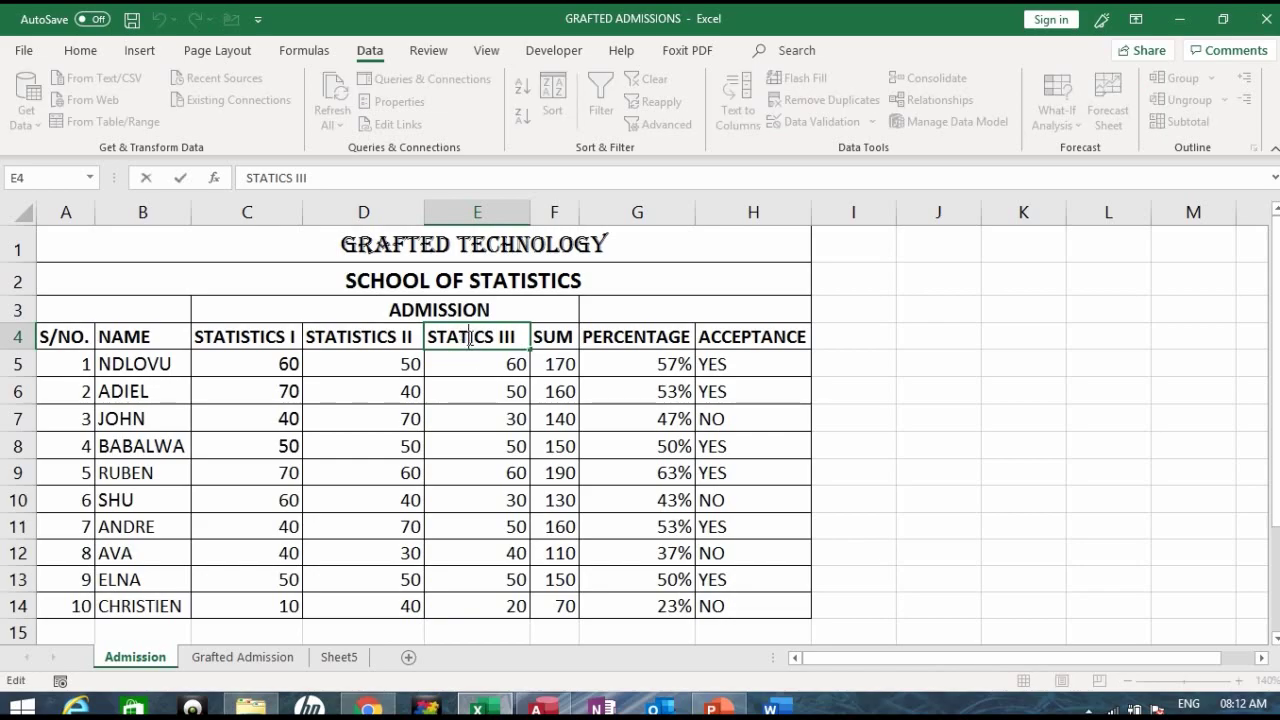
text(IST)
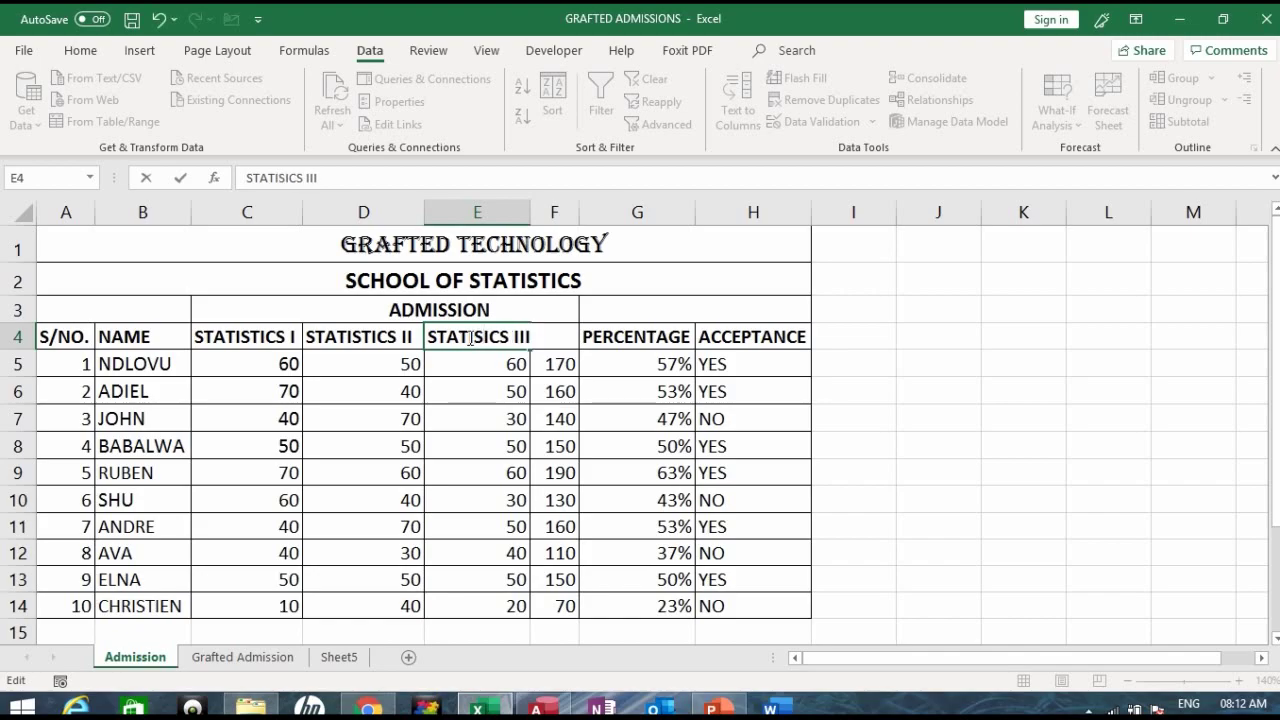
text(T)
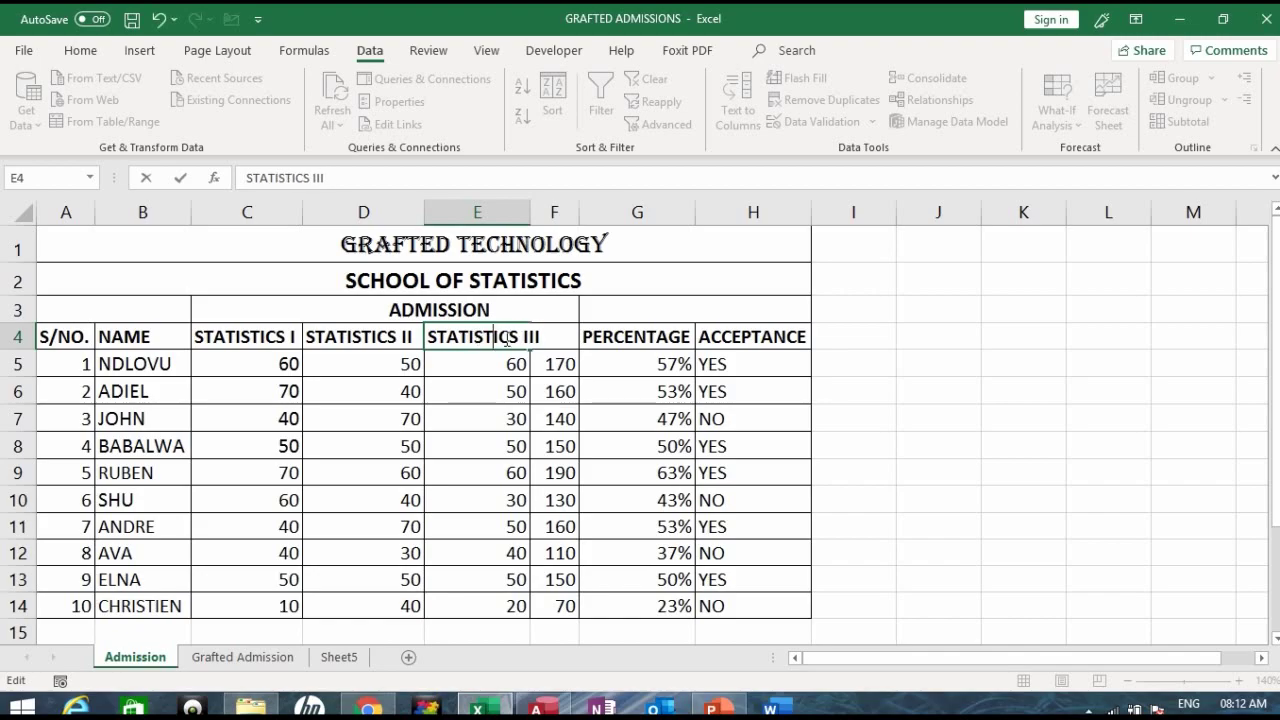
click(630, 328)
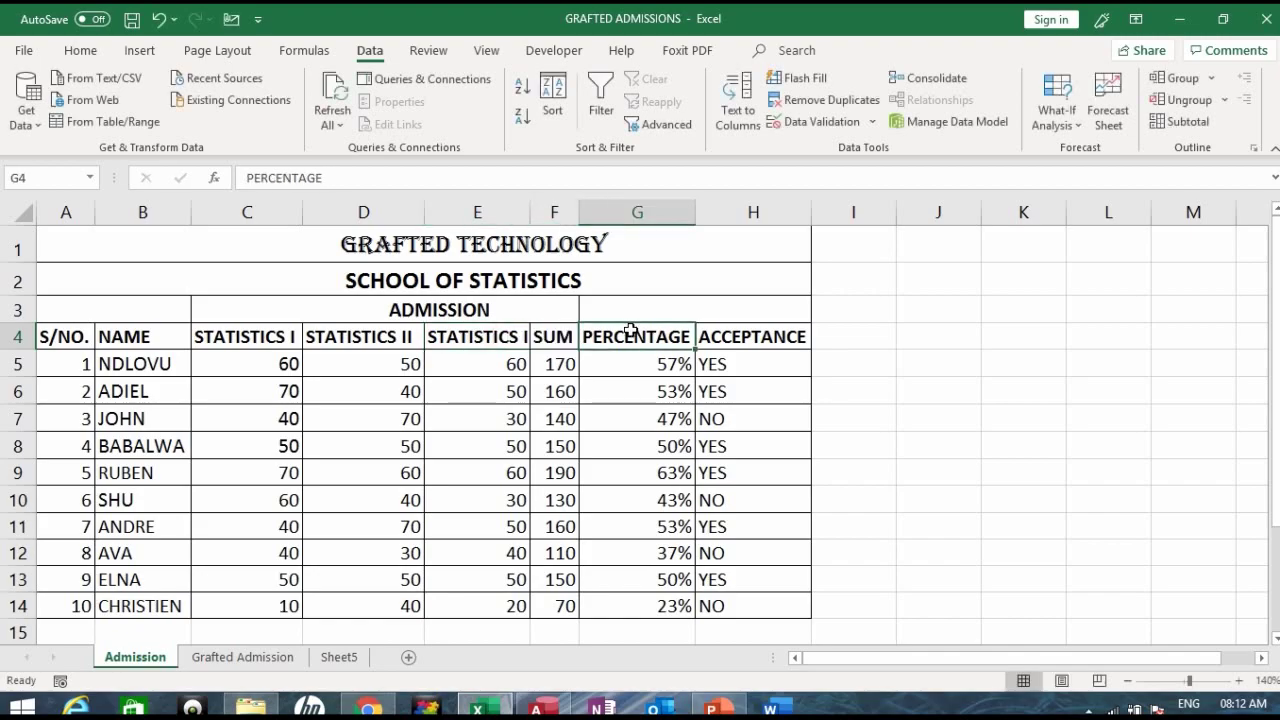
click(572, 340)
click(668, 337)
click(739, 342)
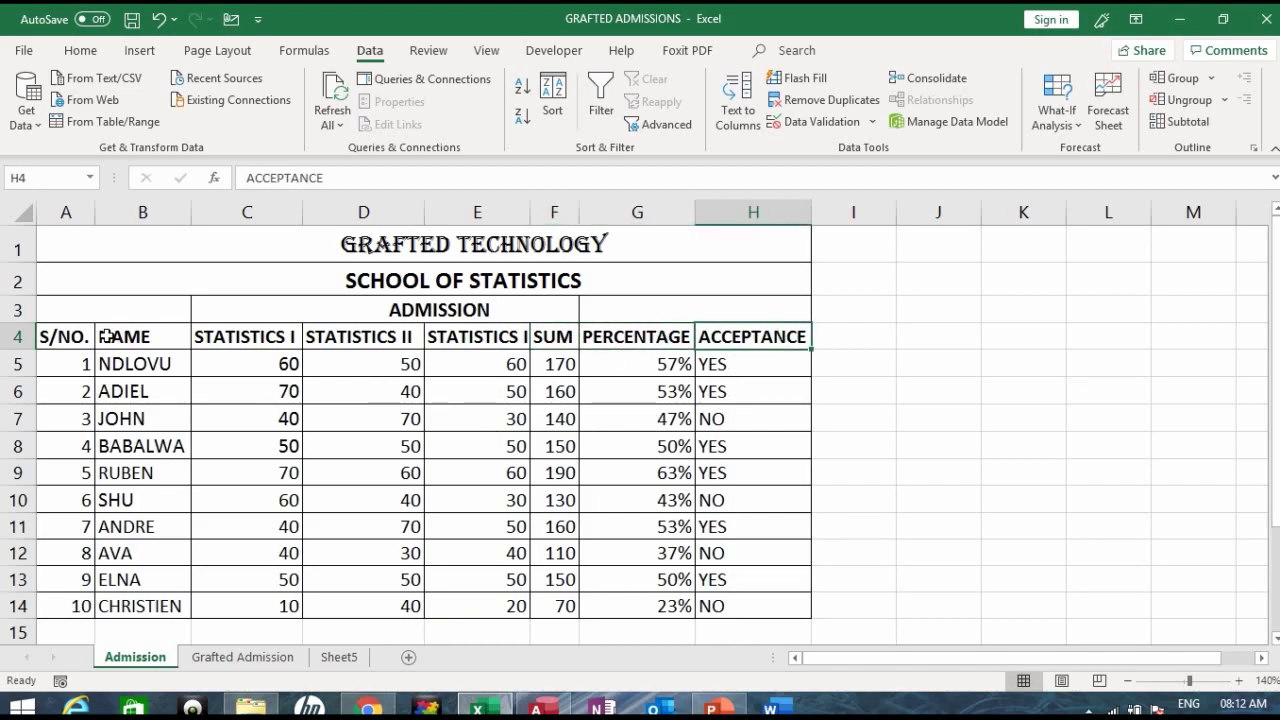
click(10, 337)
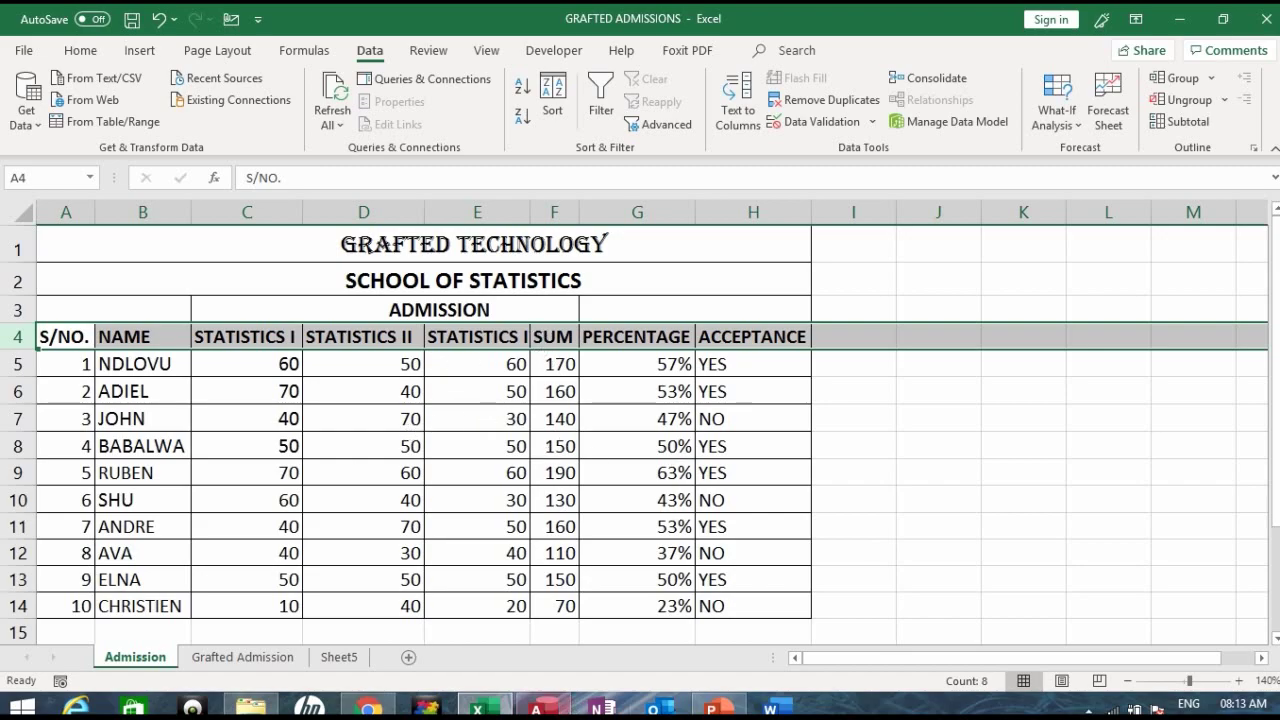
Switch to Access and open the empty ACCEPTANCE table in the GRAFTED INT database.
click(537, 707)
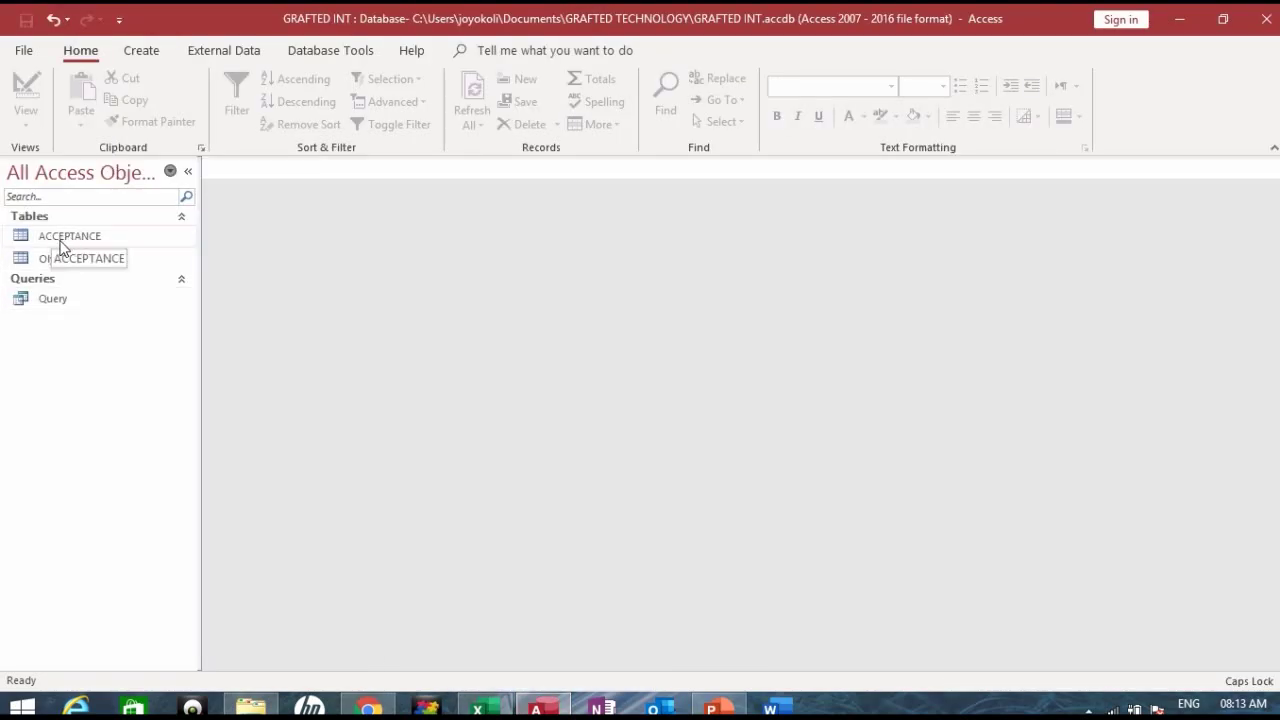
click(505, 708)
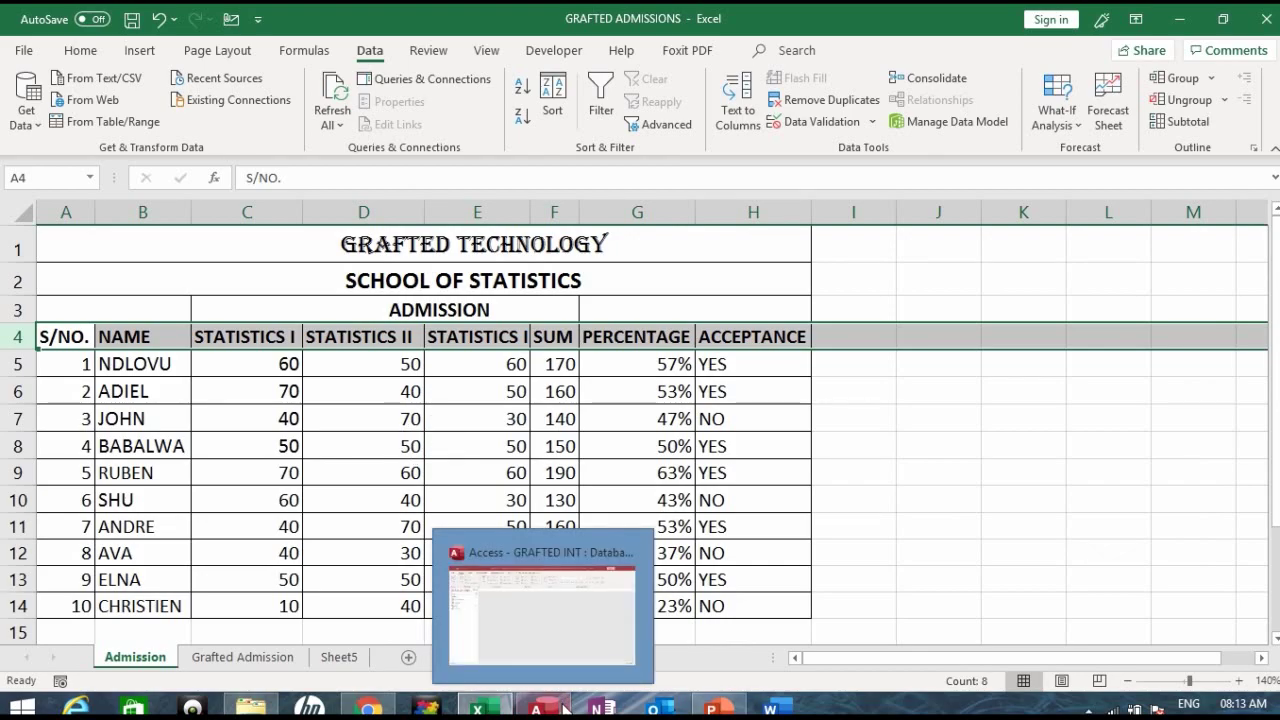
click(540, 600)
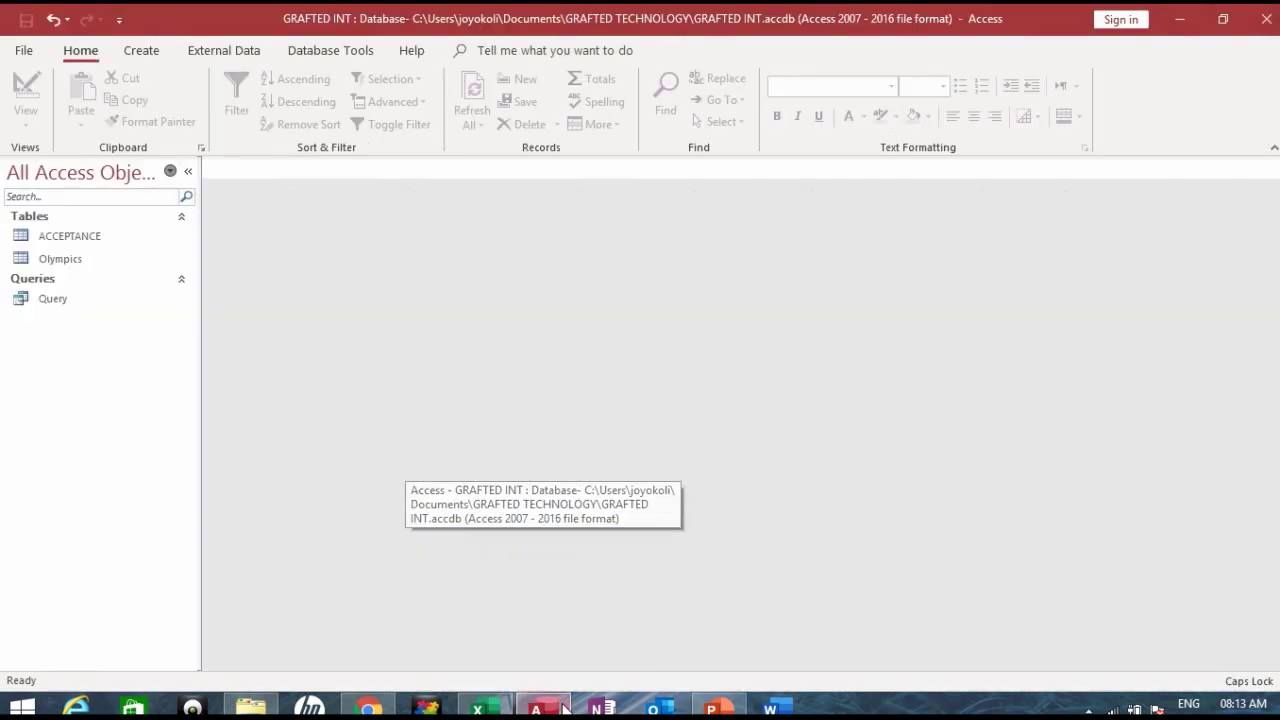
double_click(60, 238)
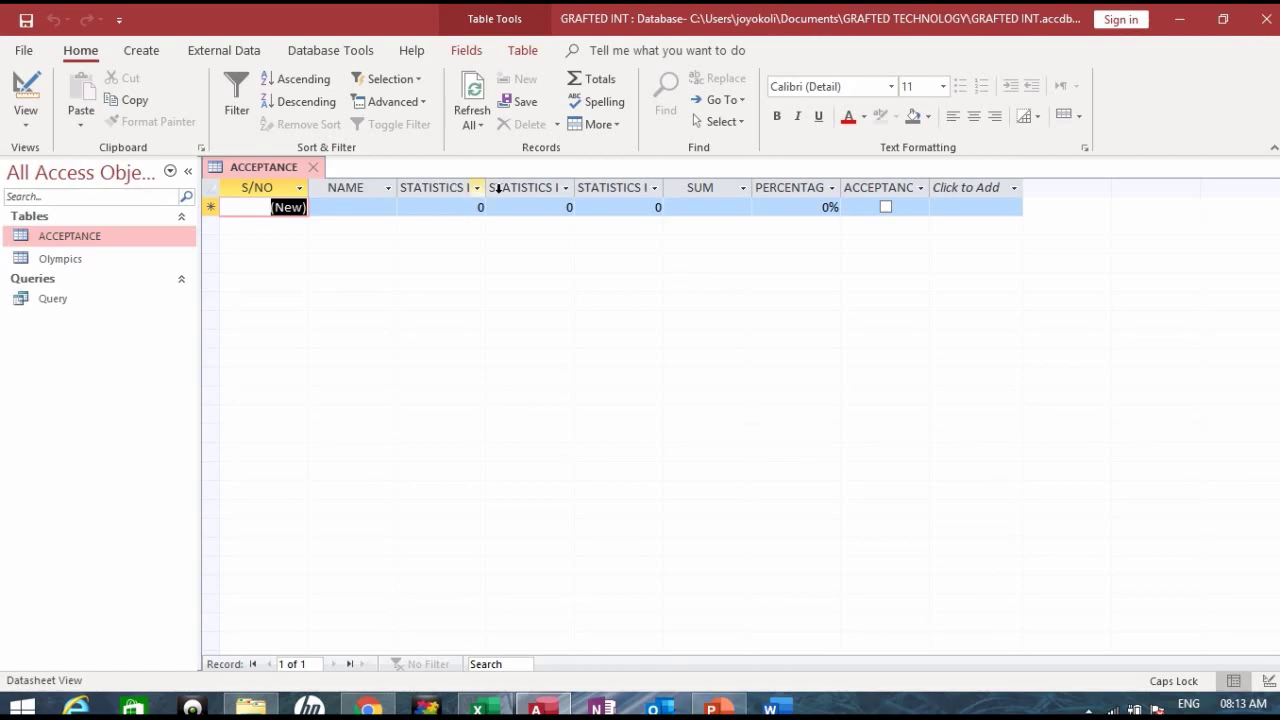
Auto-fit the STATISTICS II, STATISTICS III, PERCENTAGE and ACCEPTANCE columns to their full header widths.
double_click(574, 182)
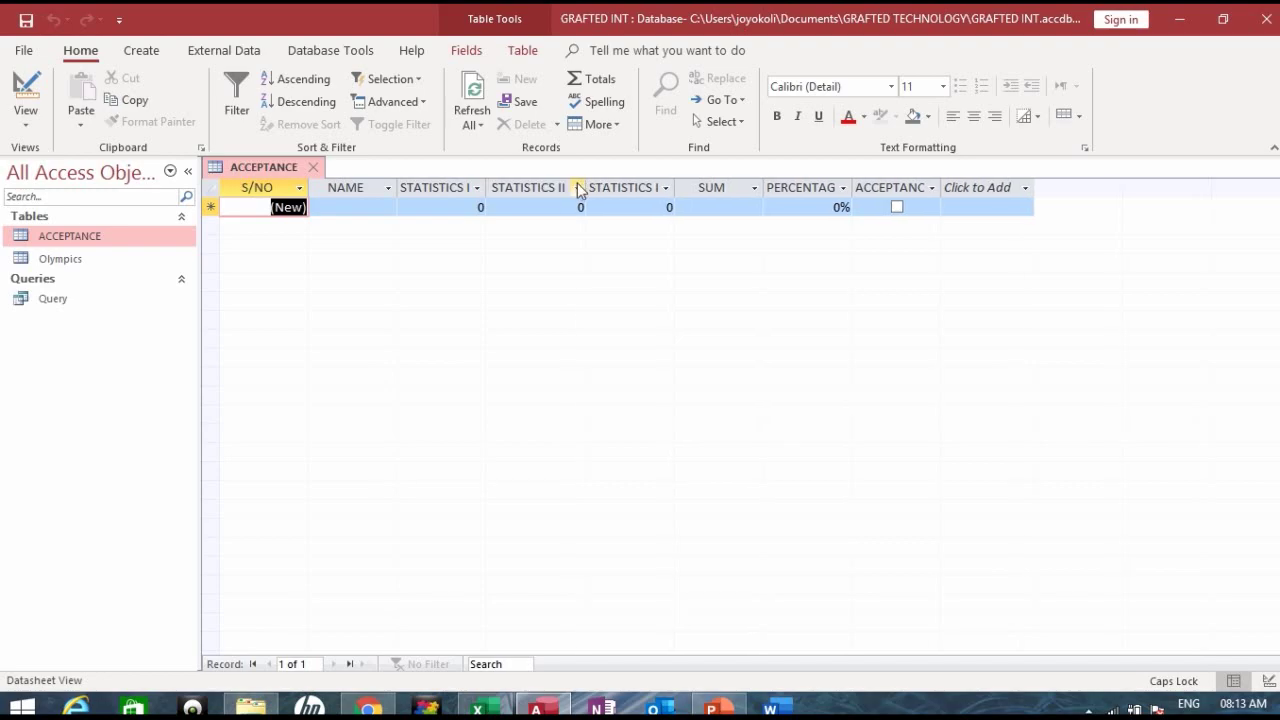
double_click(676, 187)
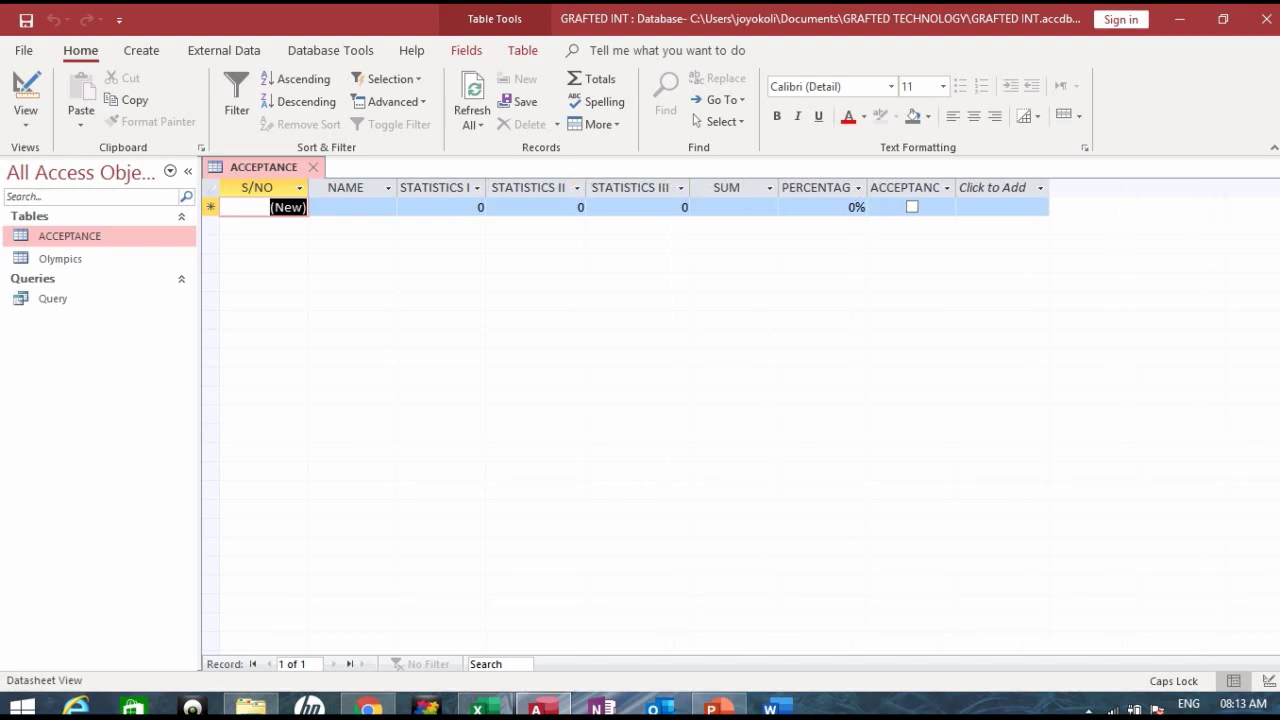
double_click(867, 187)
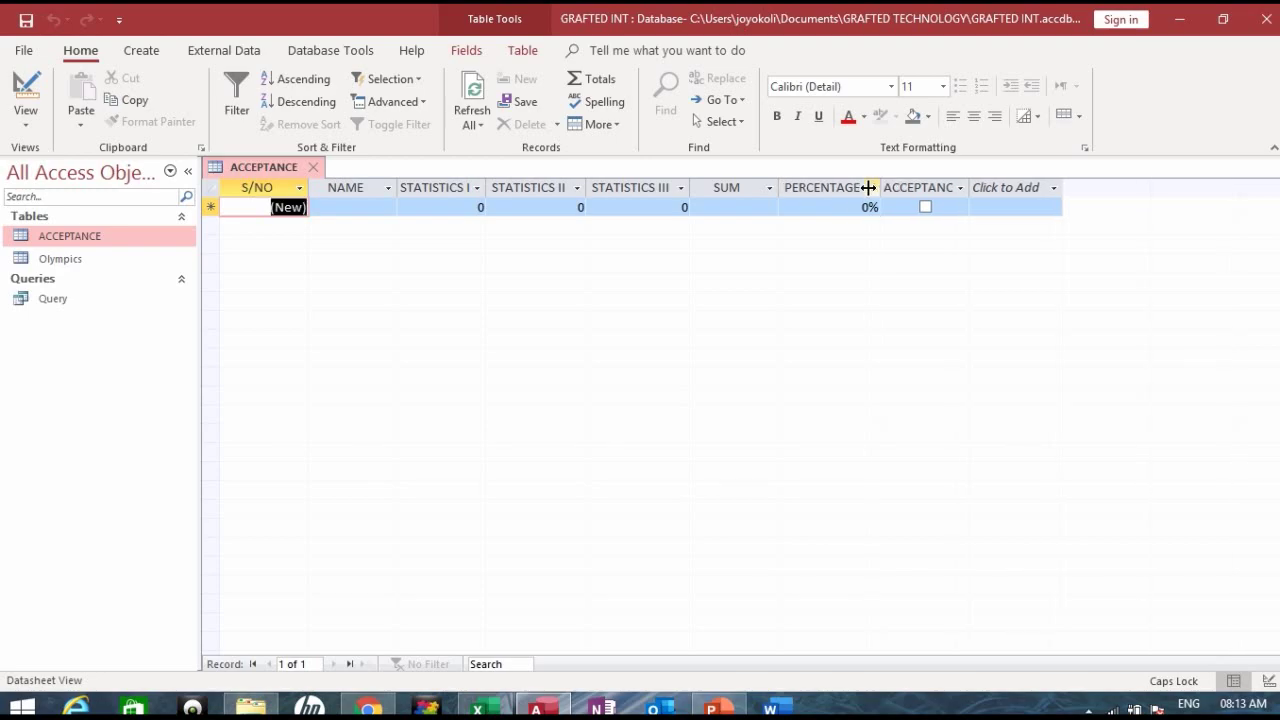
double_click(968, 187)
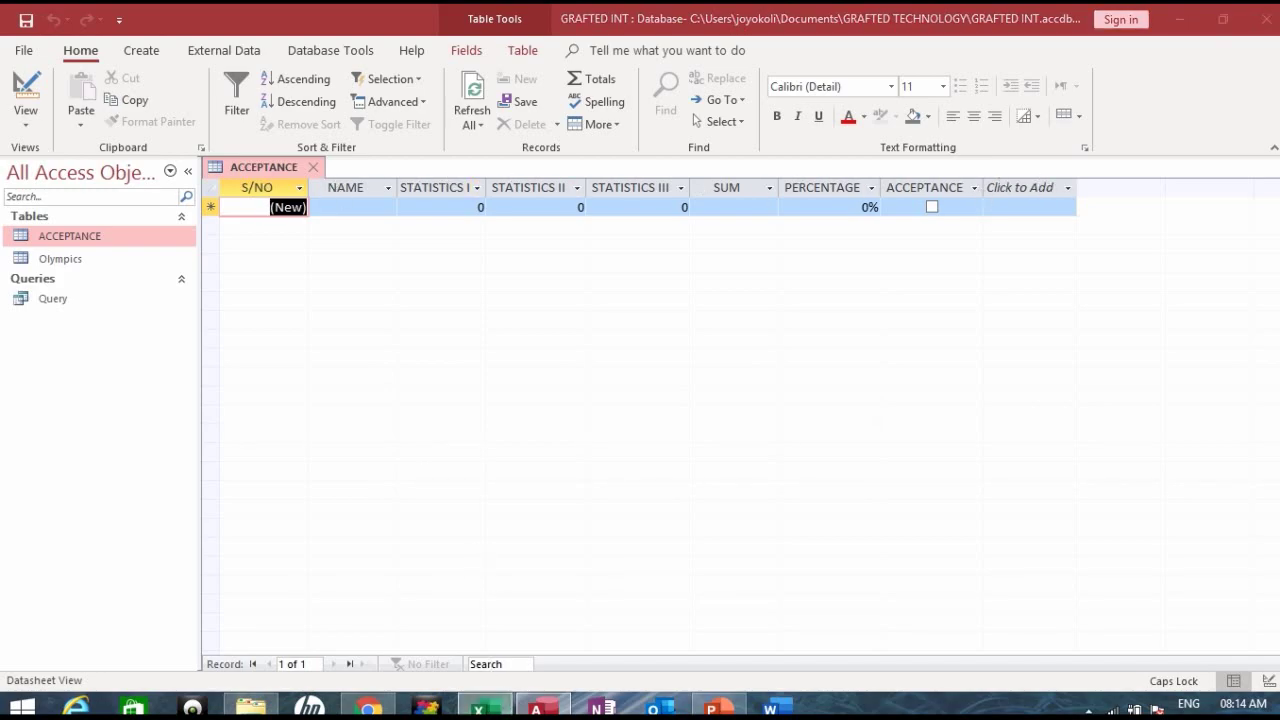
In Excel, select the ten student records in A5:H14 below the headers.
click(478, 708)
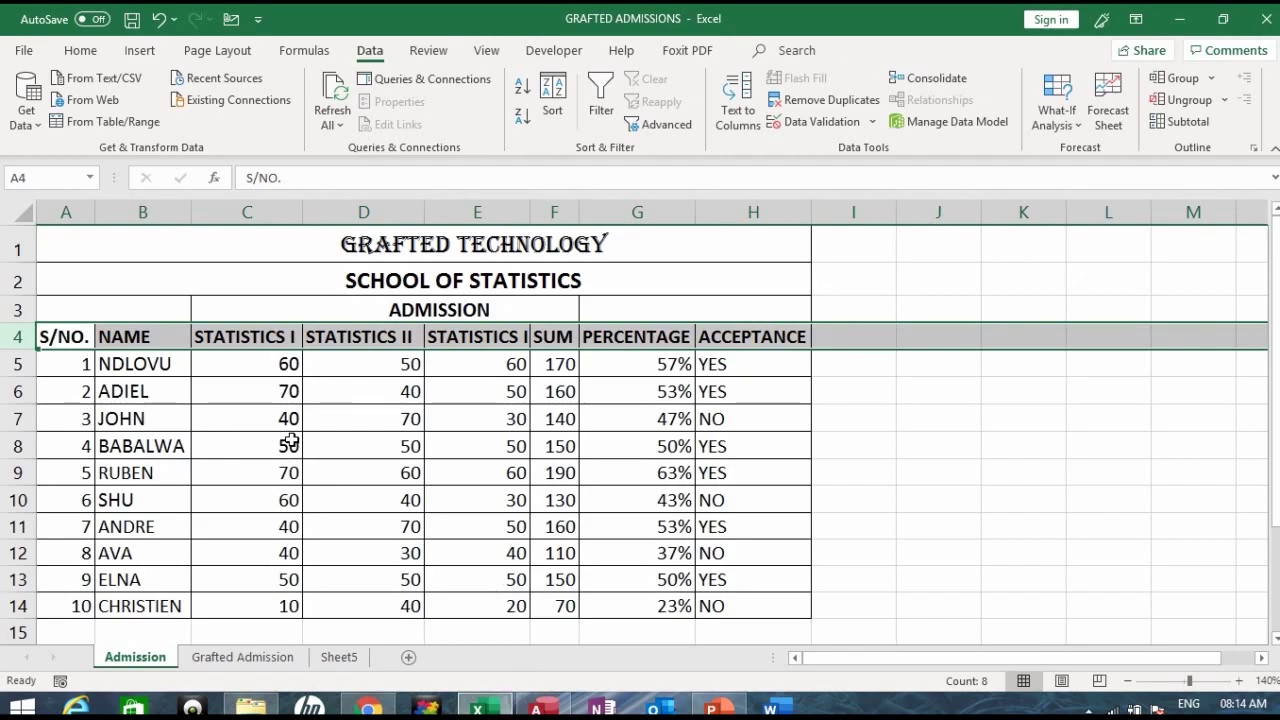
click(64, 364)
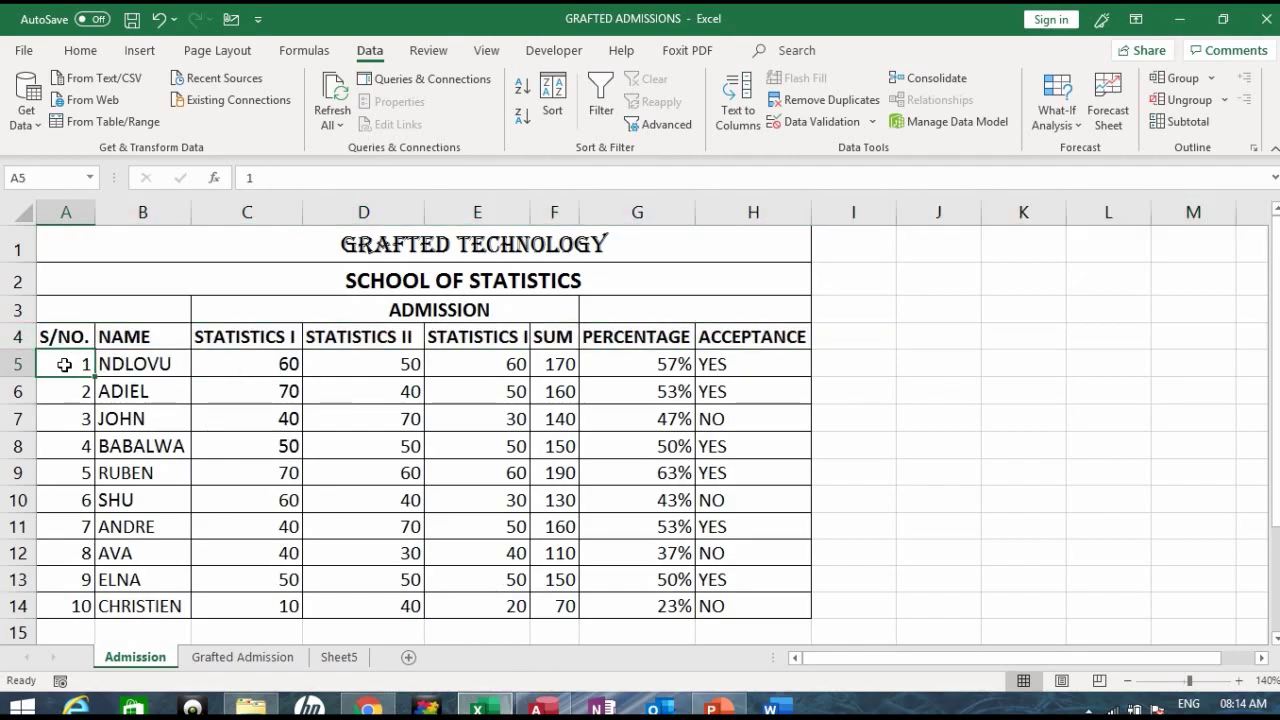
mouse_move(64, 364)
mouse_down()
mouse_move(571, 469)
mouse_move(714, 563)
mouse_move(743, 605)
mouse_up()
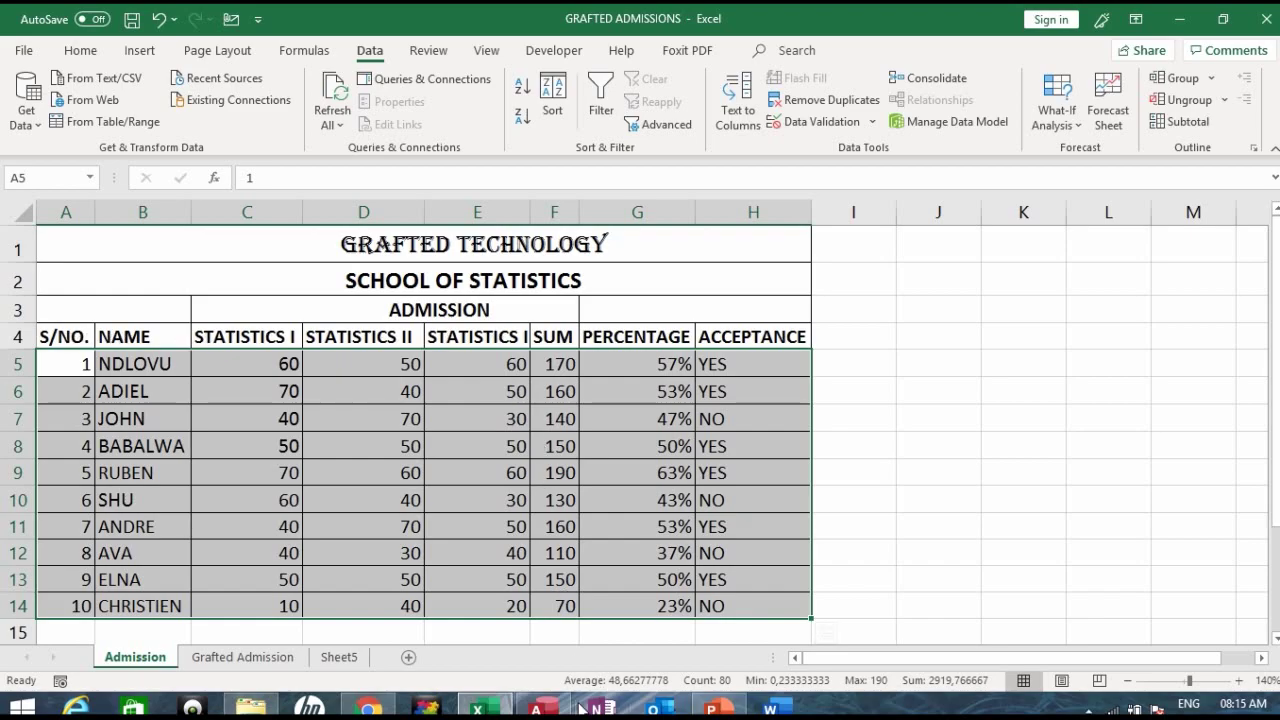
Copy the selected records and return to the ACCEPTANCE table in Access.
click(537, 708)
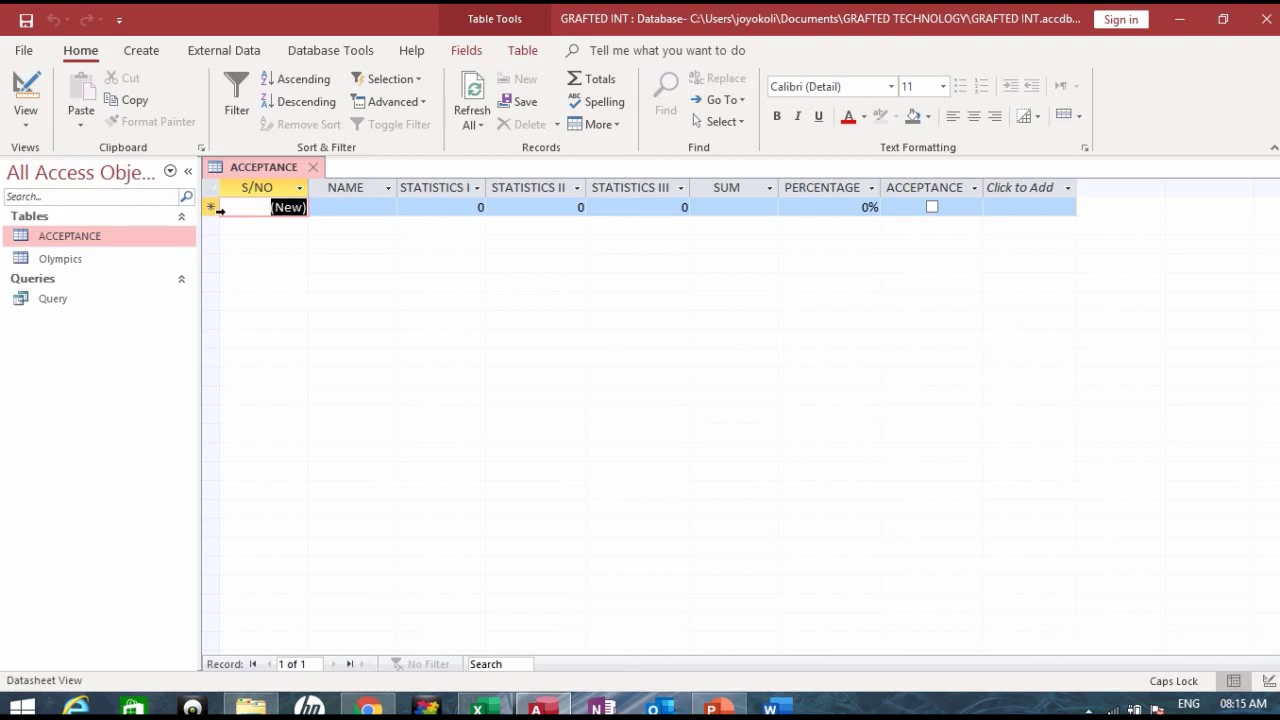
click(478, 706)
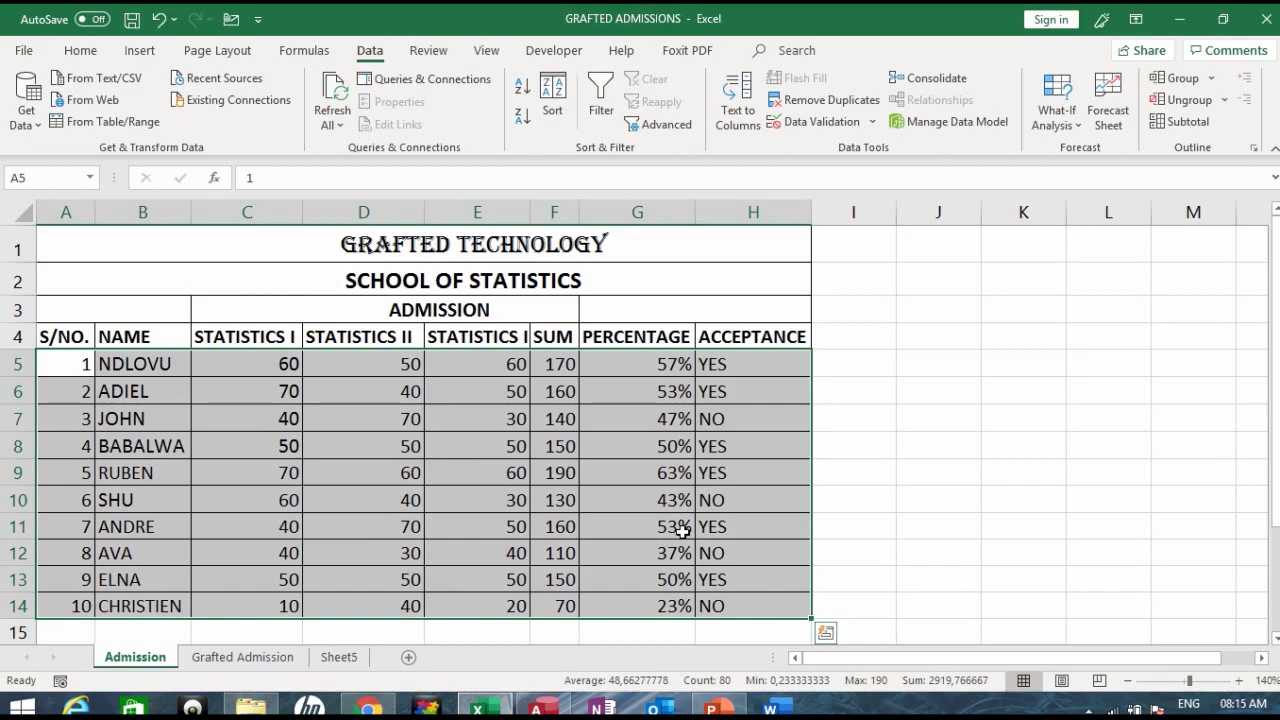
key(ctrl+c)
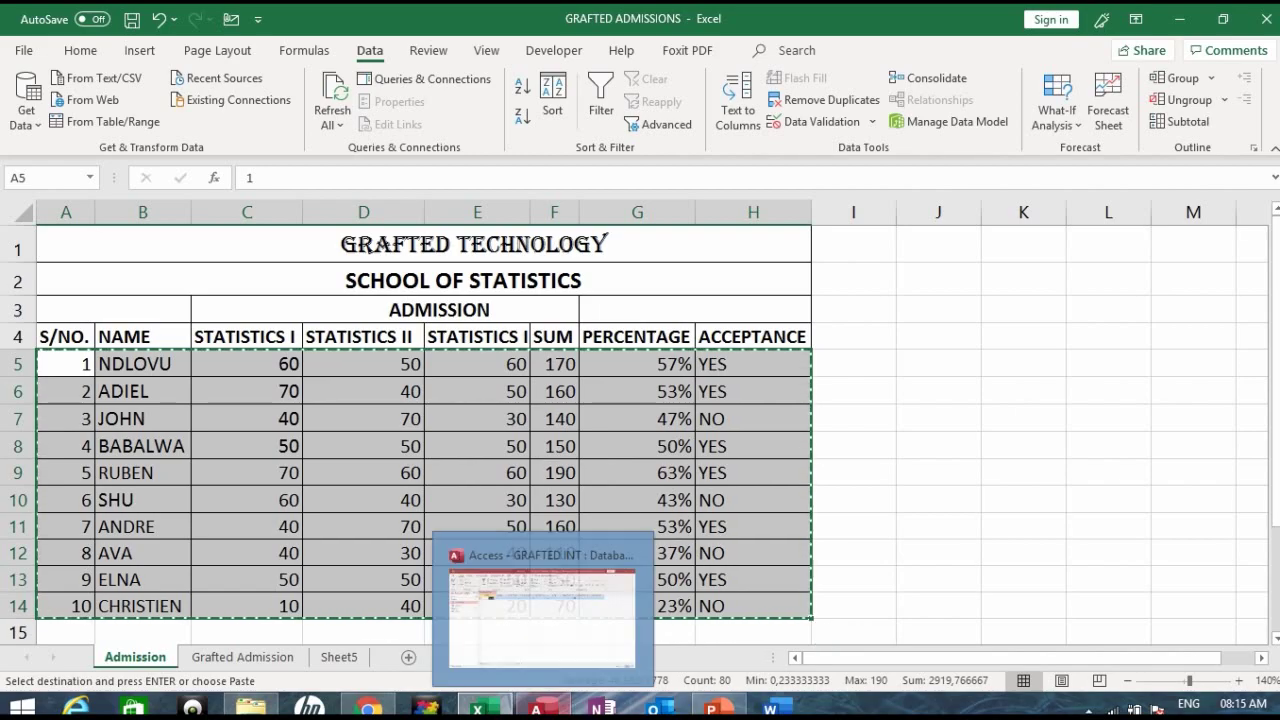
click(540, 708)
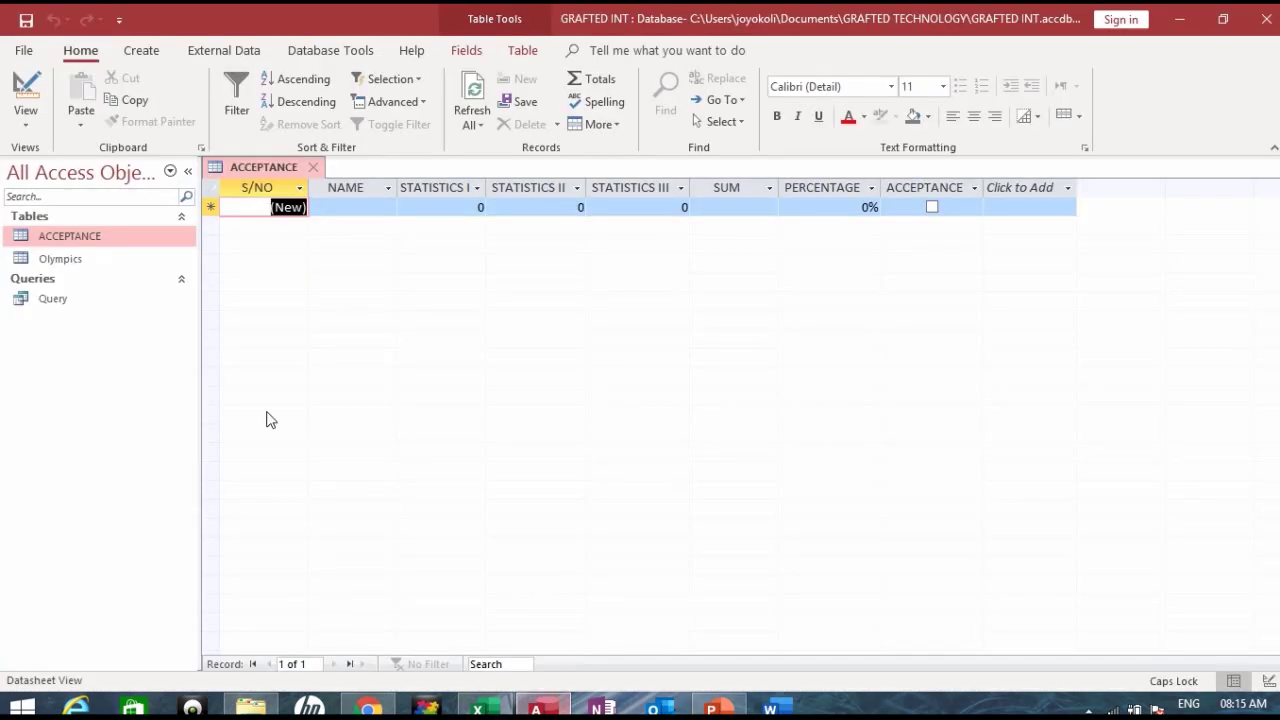
Paste Append the ten copied student records into the ACCEPTANCE table and confirm.
click(267, 206)
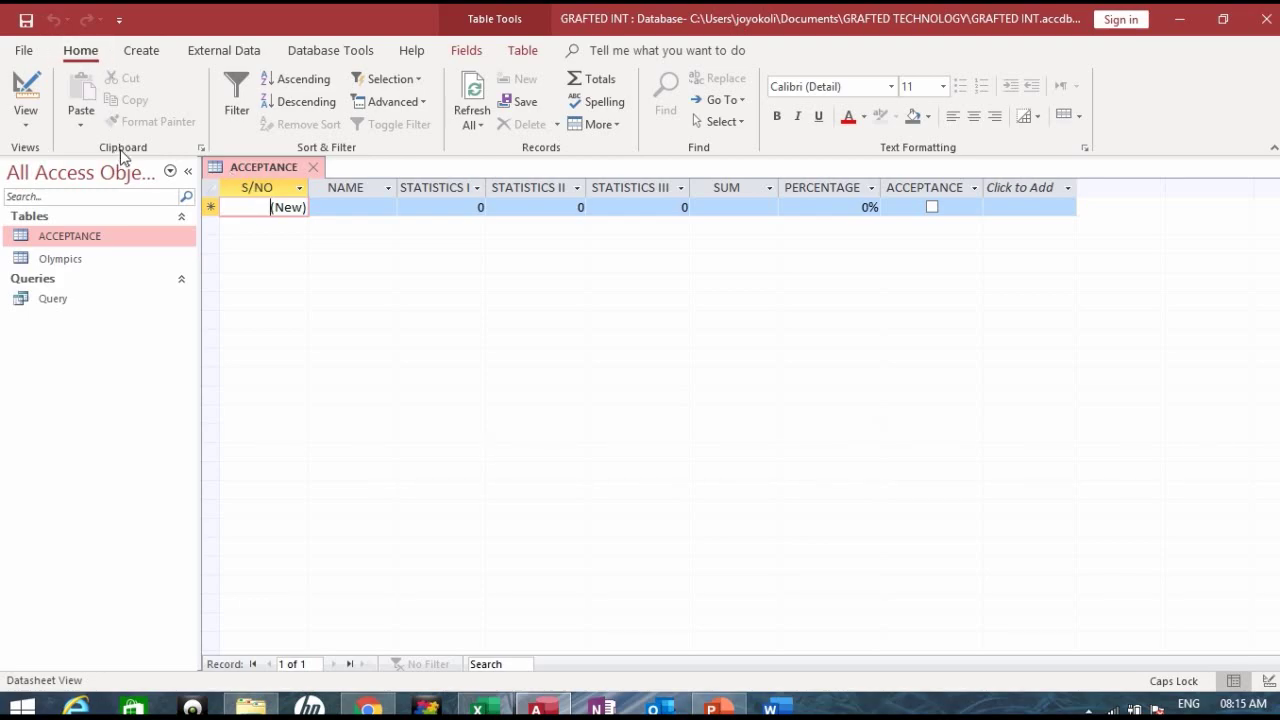
click(88, 128)
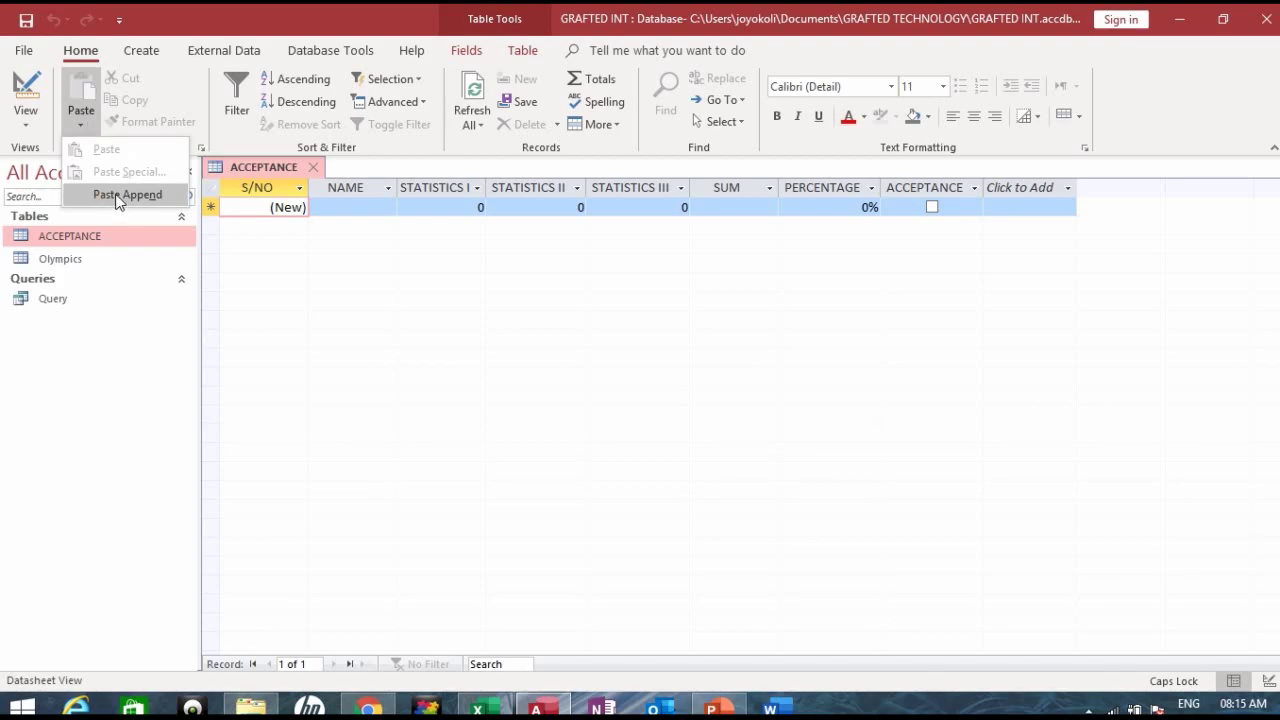
click(127, 195)
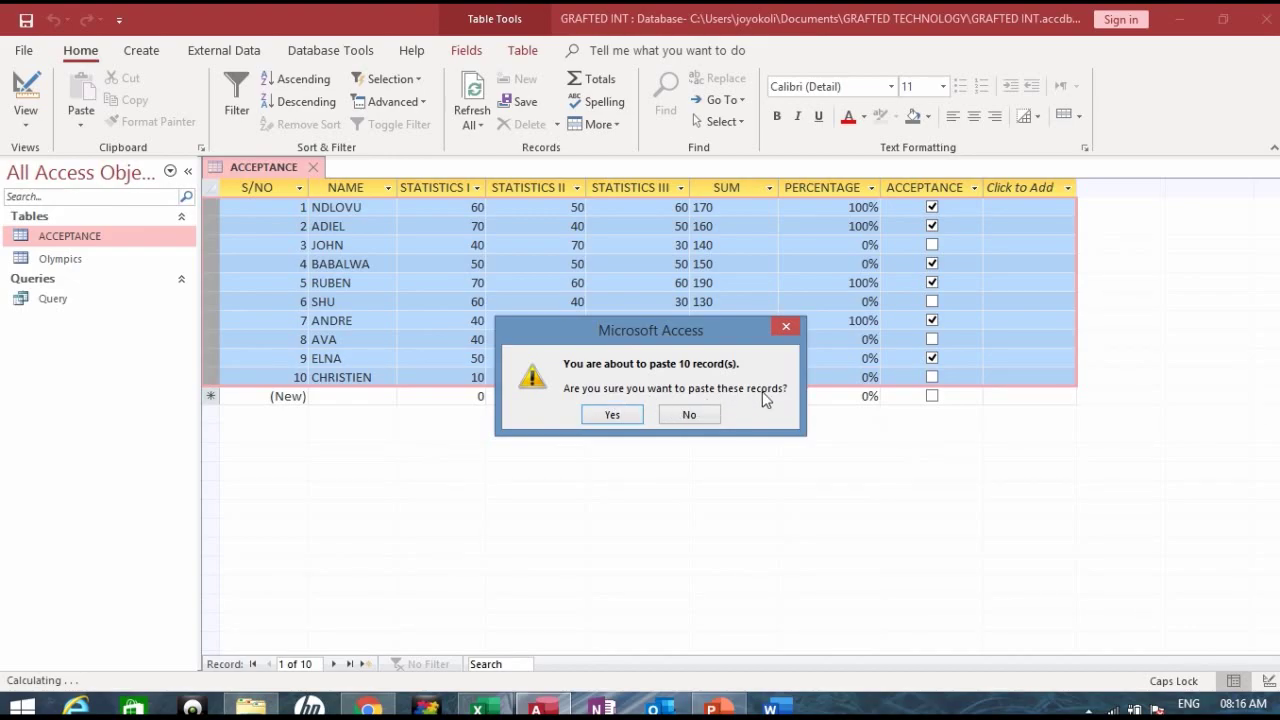
click(612, 414)
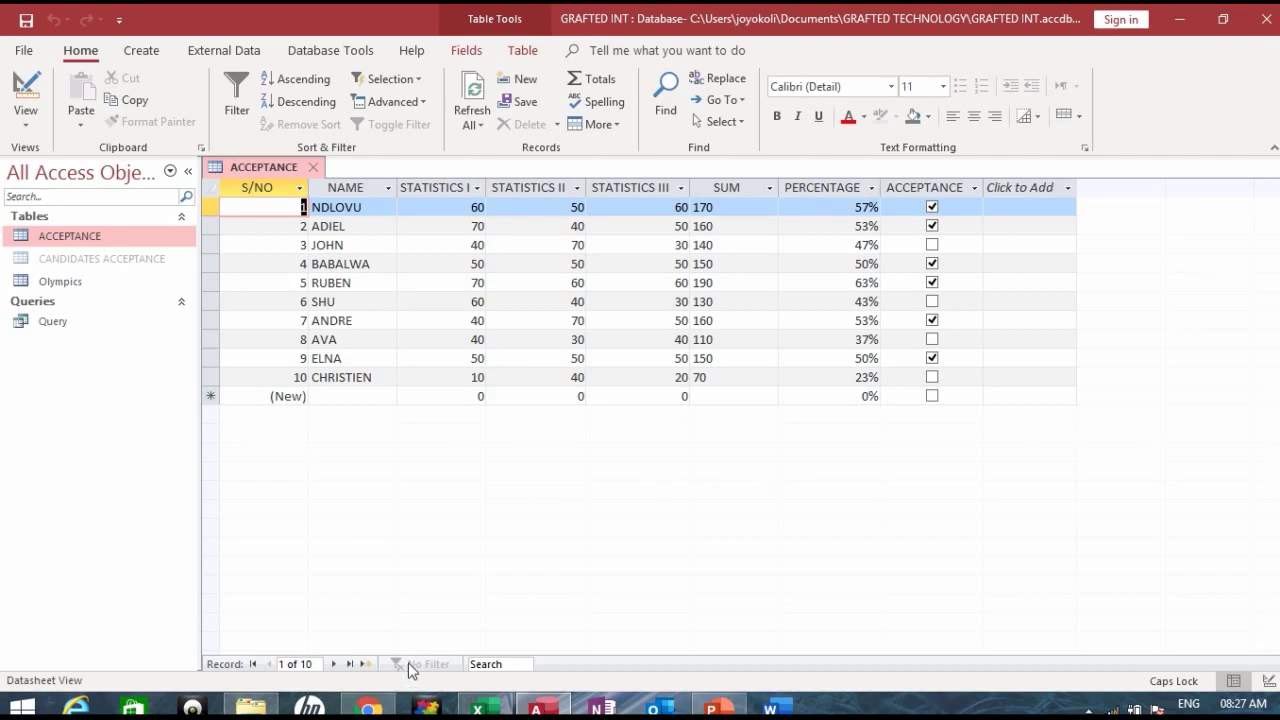
click(503, 702)
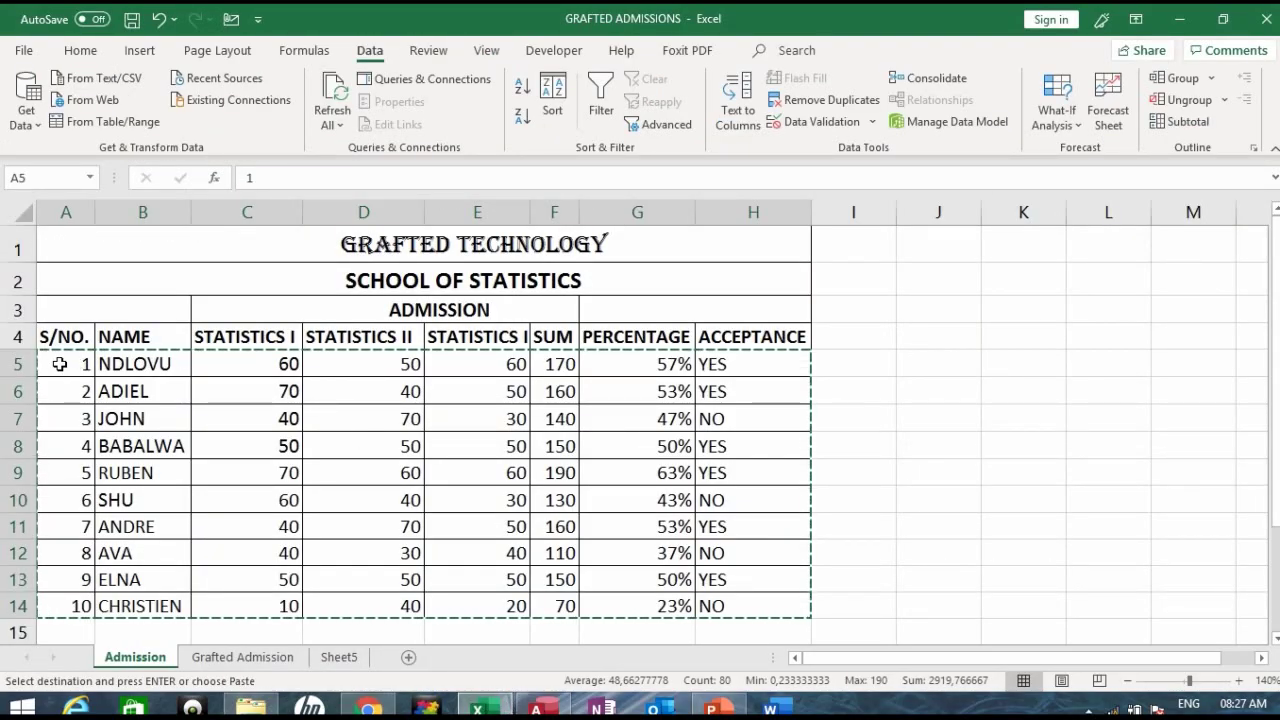
drag(60, 365, 740, 605)
key(alt+Tab)
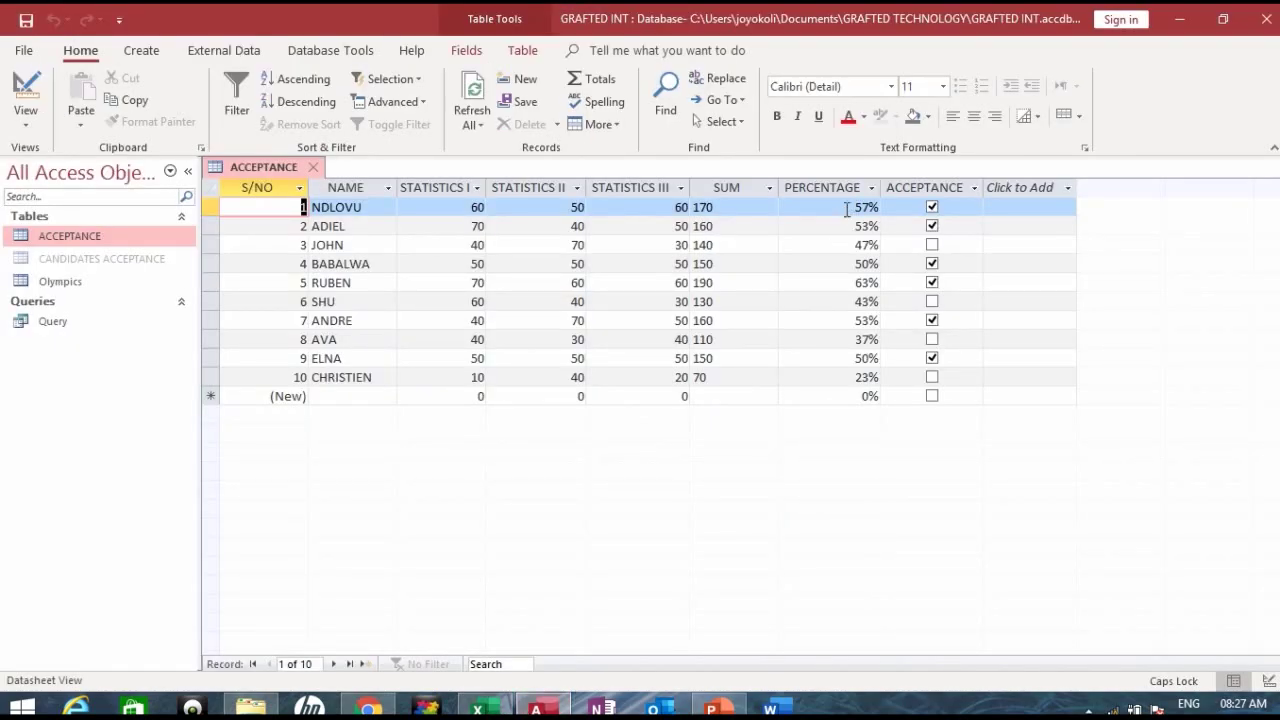